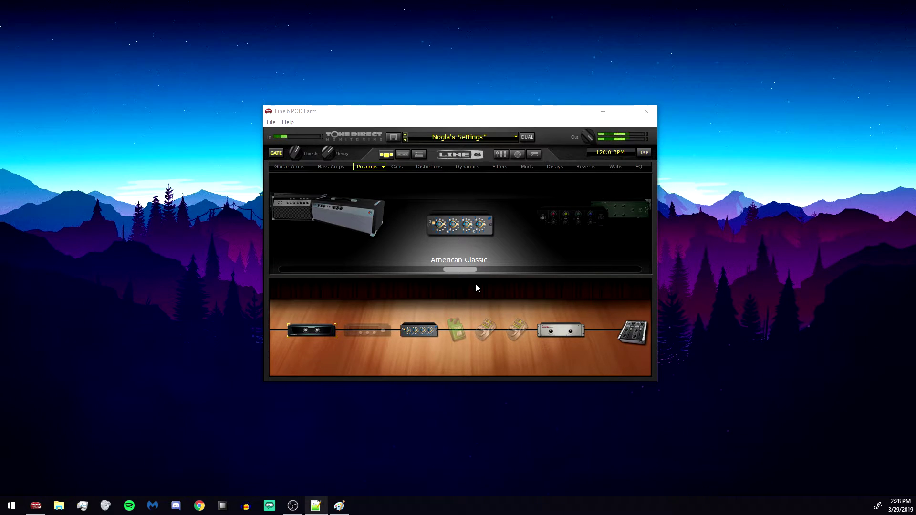
pyautogui.click(391, 138)
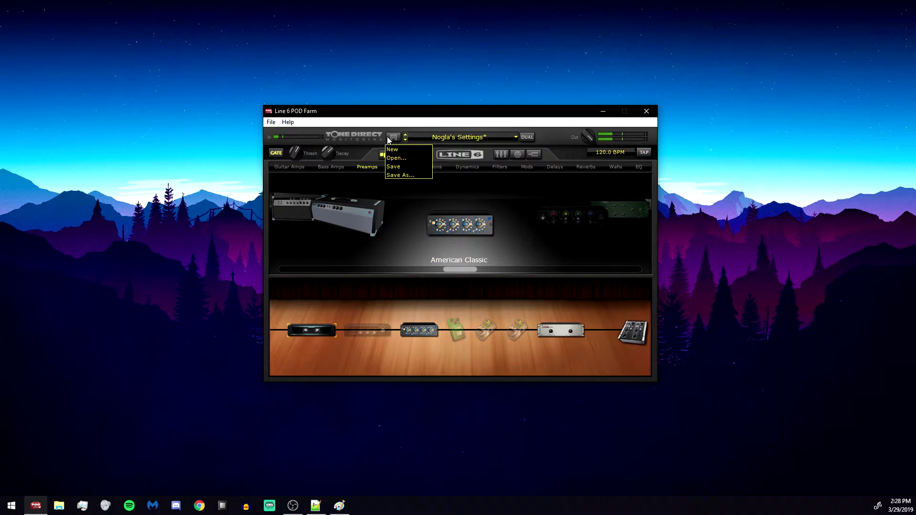
pyautogui.click(395, 138)
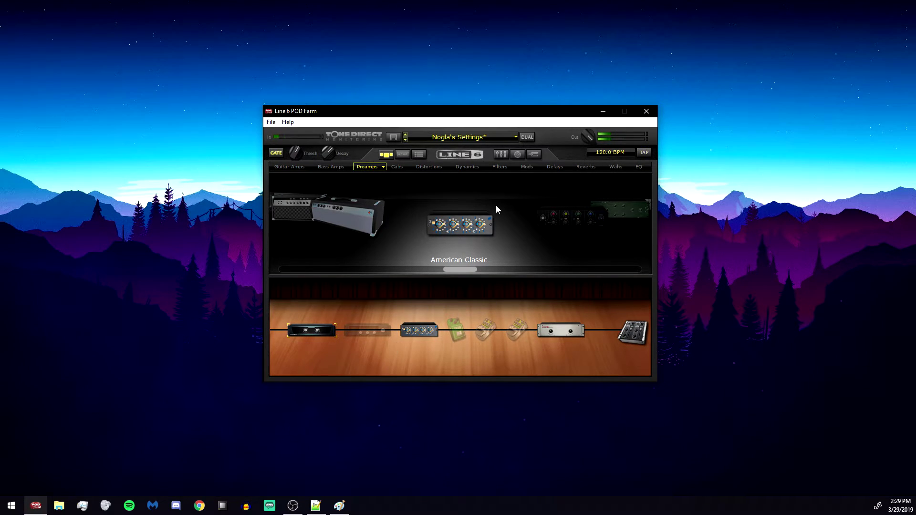
# - Browse the Dynamics models and scroll the carousel until Noise Gate is in front
pyautogui.click(473, 167)
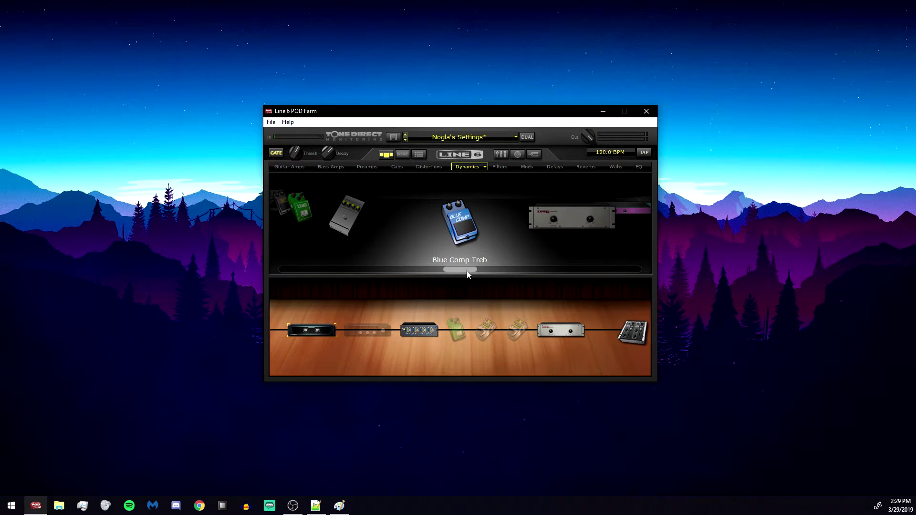
pyautogui.moveTo(467, 270); pyautogui.dragTo(472, 270)
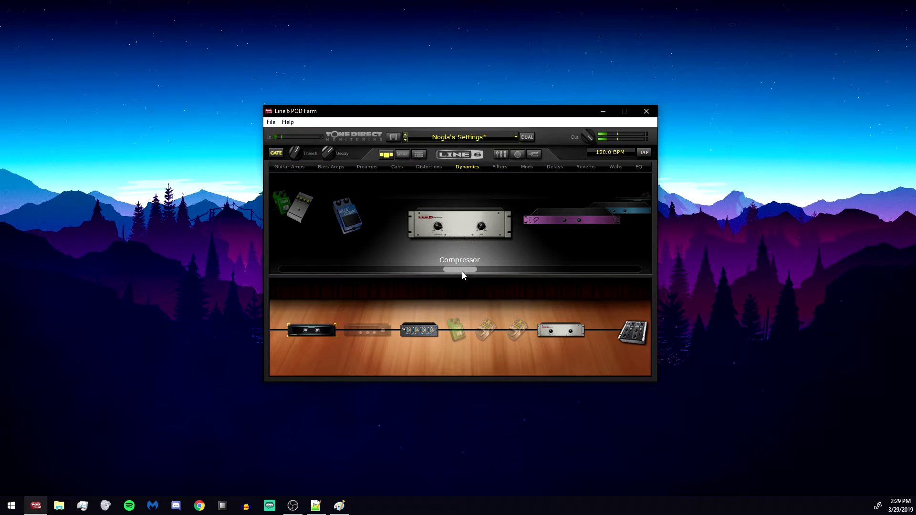
pyautogui.moveTo(462, 272); pyautogui.dragTo(470, 272)
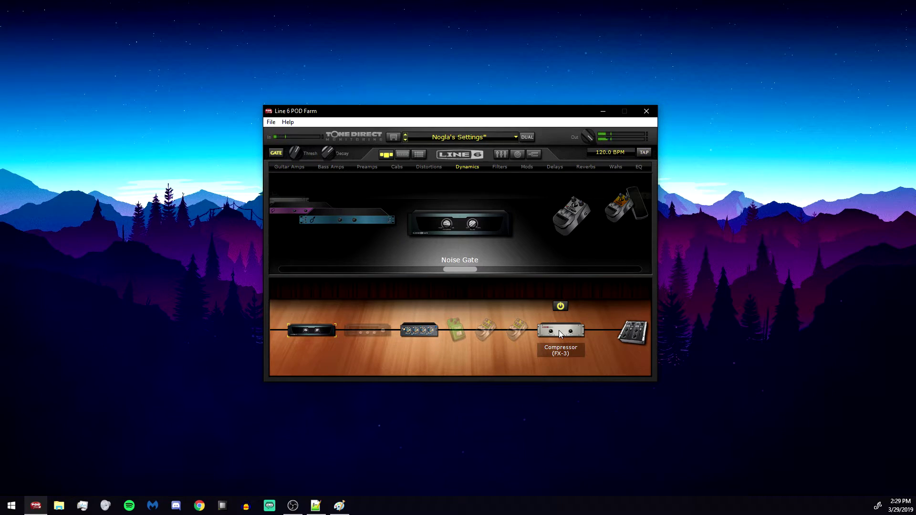
# - Open the Noise Gate editor showing its Threshold and Decay controls
pyautogui.doubleClick(307, 332)
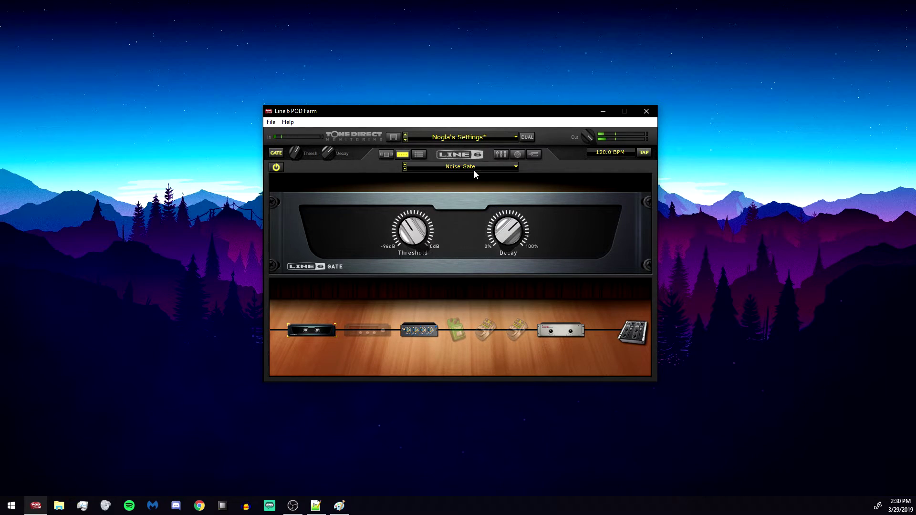
# - Show the American Classic preamp settings, then the Compressor's Threshold and Gain editor
pyautogui.click(419, 330)
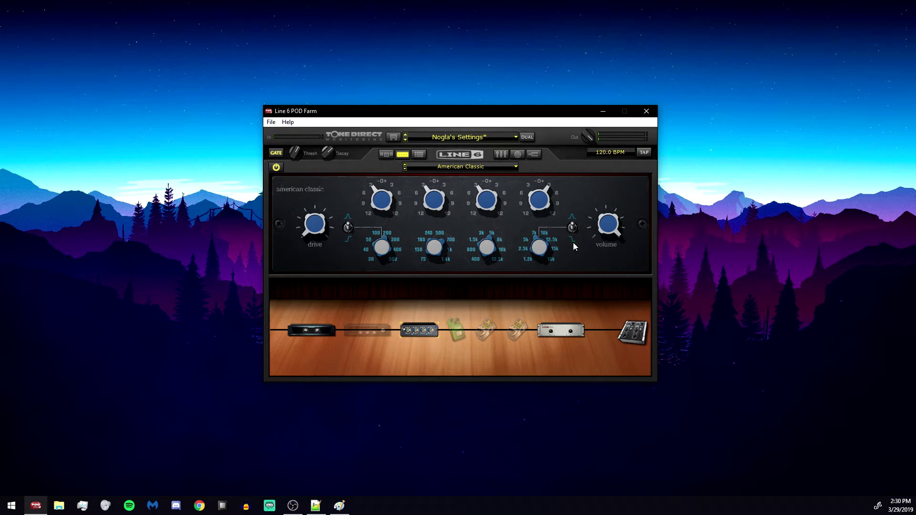
pyautogui.click(560, 330)
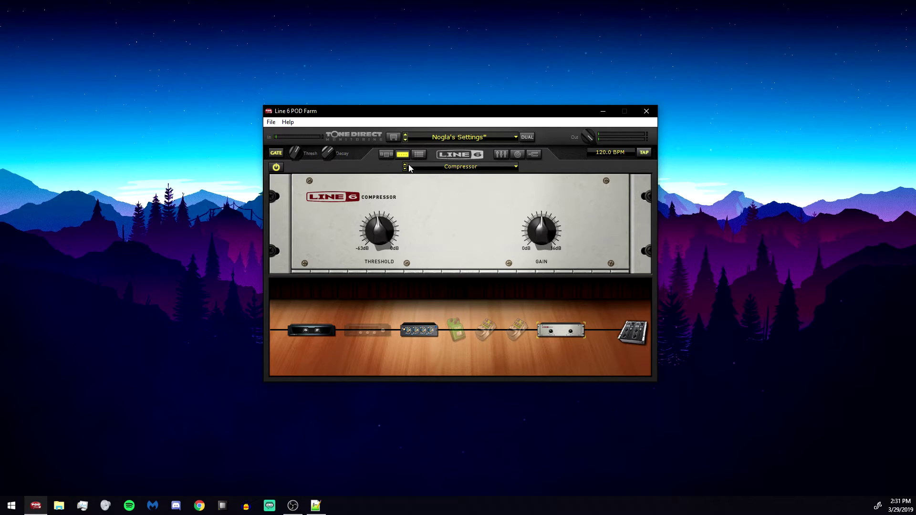
# - Return POD Farm to the gear view model browser
pyautogui.click(390, 155)
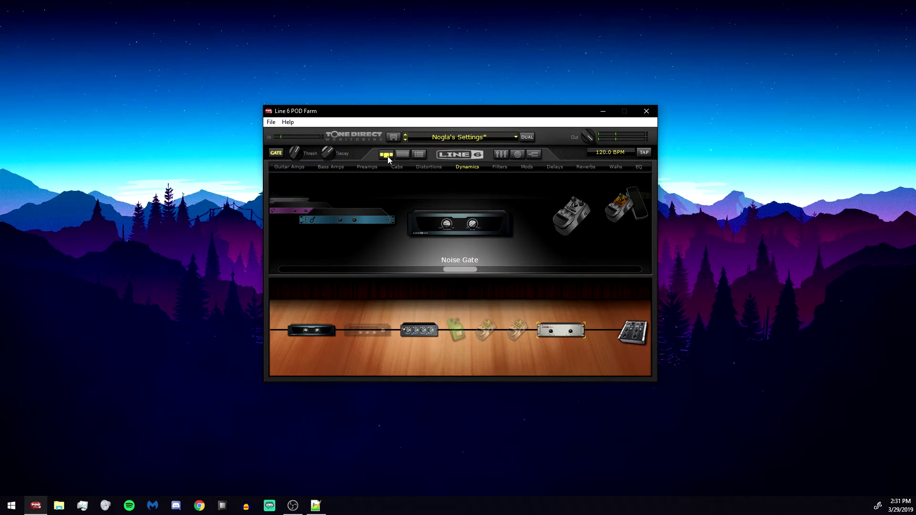
pyautogui.scroll(2, 431, 167)
# - Browse Distortions, open the Screamer pedal editor, and switch it on then off
pyautogui.click(431, 167)
pyautogui.scroll(-3, 464, 169)
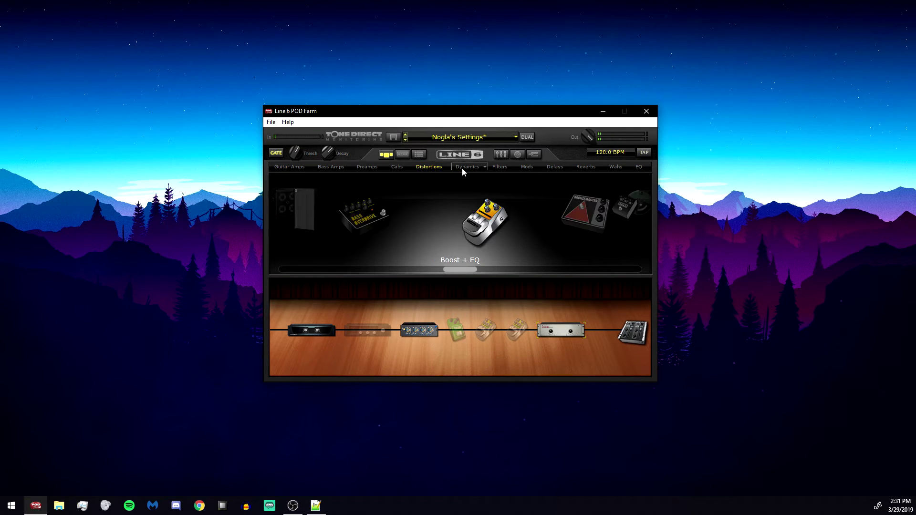
pyautogui.scroll(-2, 452, 270)
pyautogui.scroll(1, 455, 268)
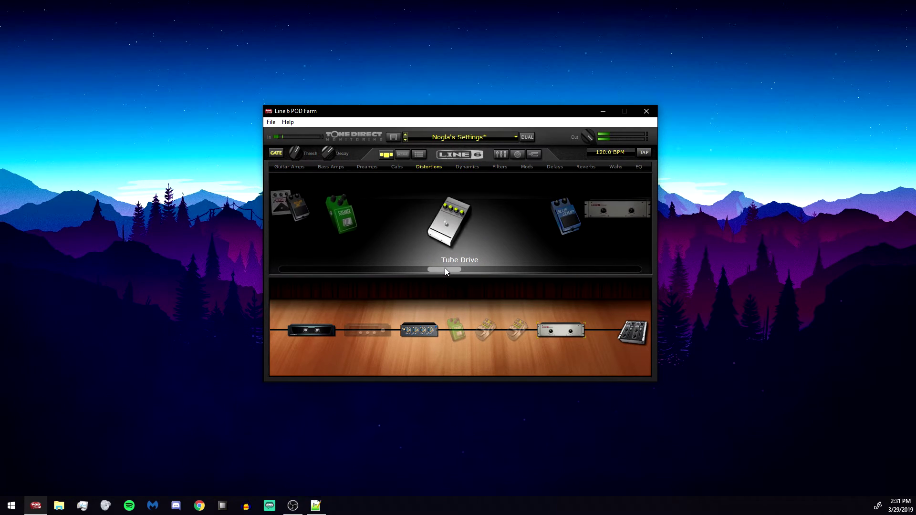
pyautogui.scroll(1, 445, 268)
pyautogui.moveTo(456, 331)
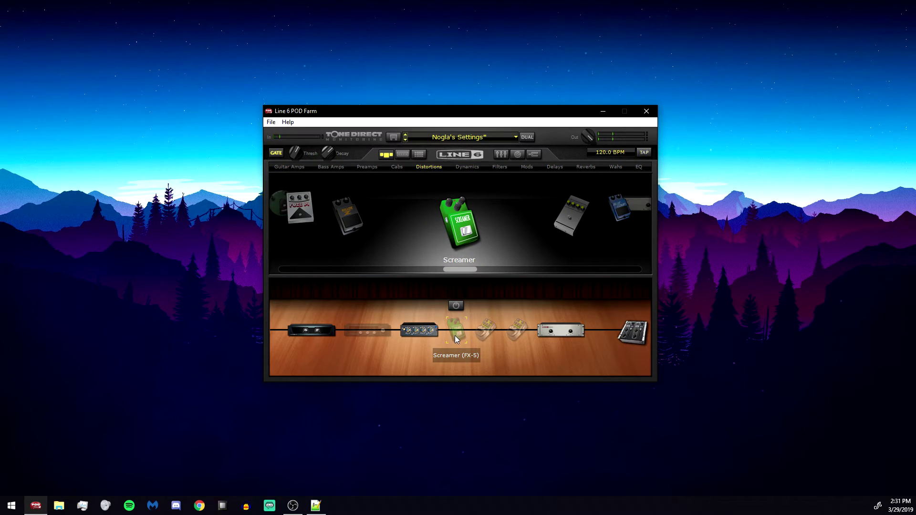
pyautogui.click(454, 336)
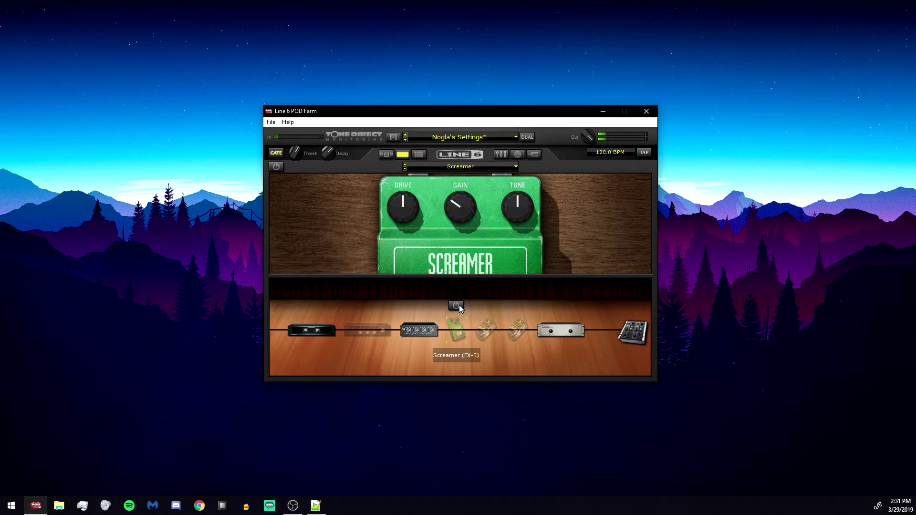
pyautogui.click(458, 306)
pyautogui.click(459, 305)
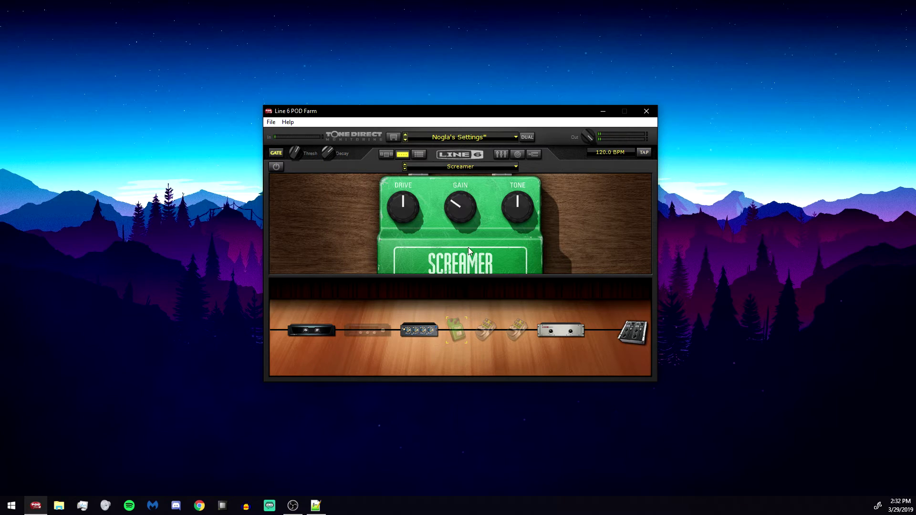
# - Return to the model browser and step through the Filters and Delays categories
pyautogui.click(390, 154)
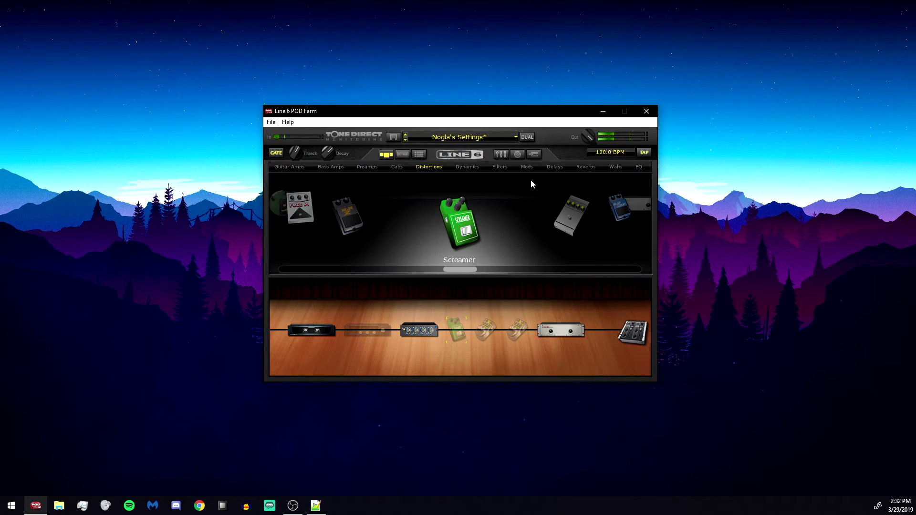
pyautogui.scroll(-1, 498, 169)
pyautogui.click(496, 168)
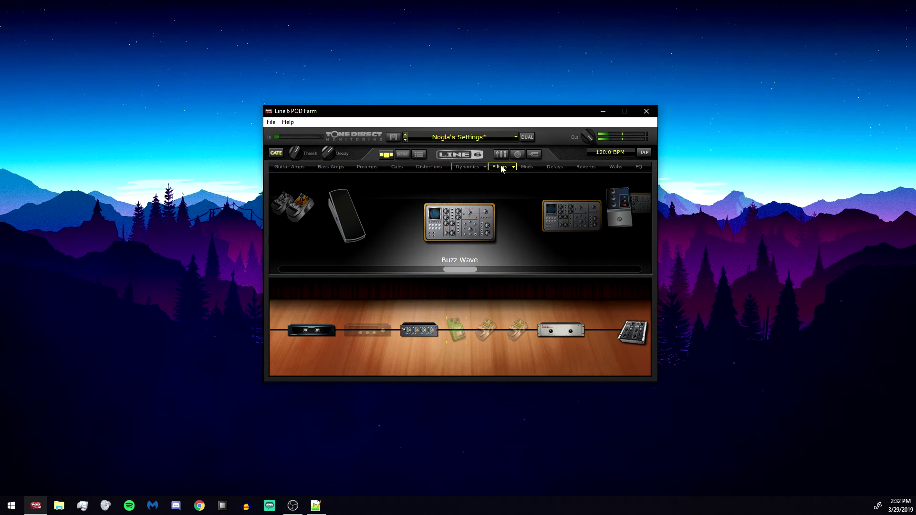
pyautogui.click(548, 207)
pyautogui.moveTo(458, 268); pyautogui.dragTo(478, 268)
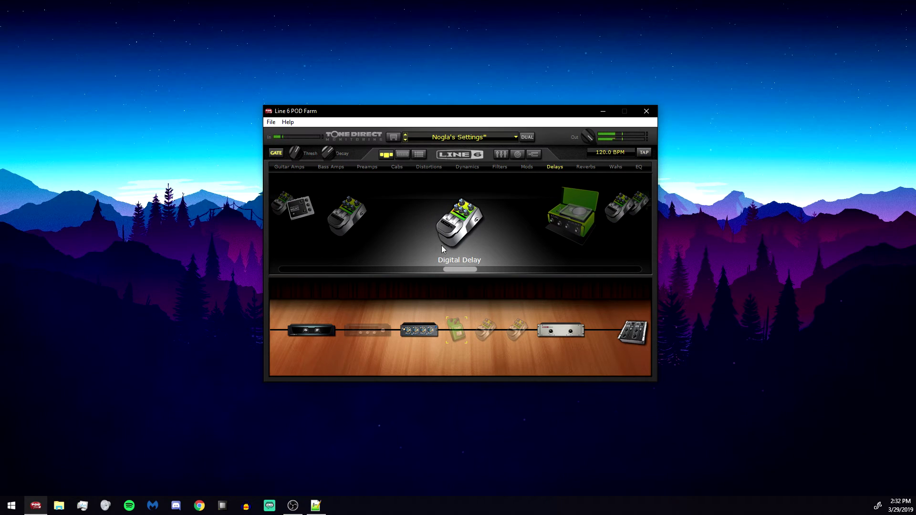
# - Open the Digital Delay editor, switch it on, then bypass it and return to the browser
pyautogui.click(485, 326)
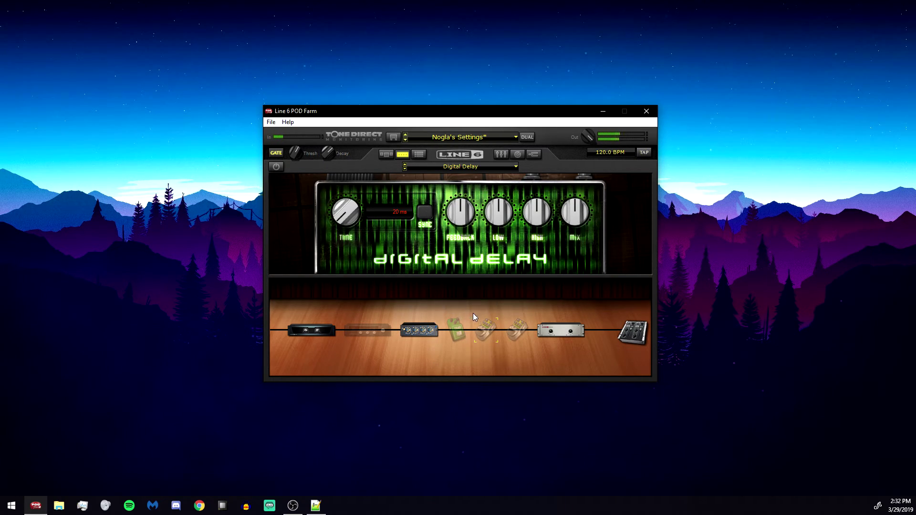
pyautogui.click(485, 306)
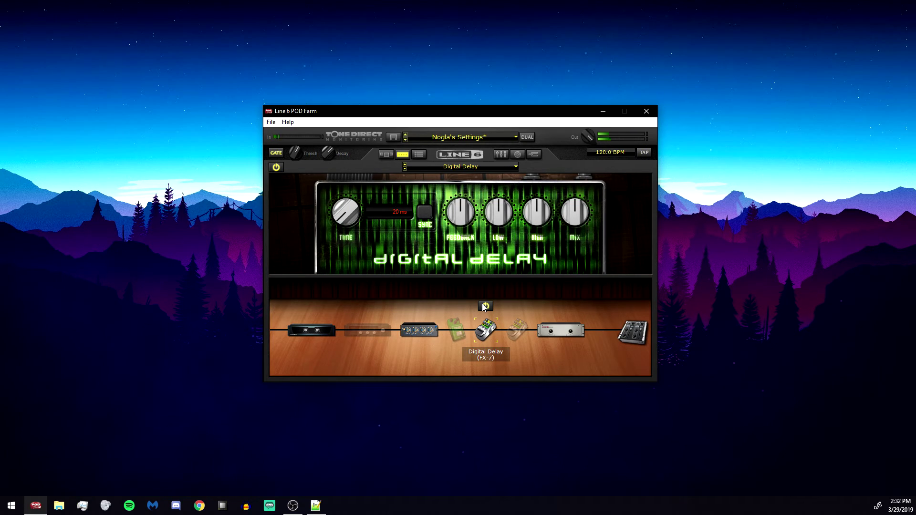
pyautogui.click(481, 308)
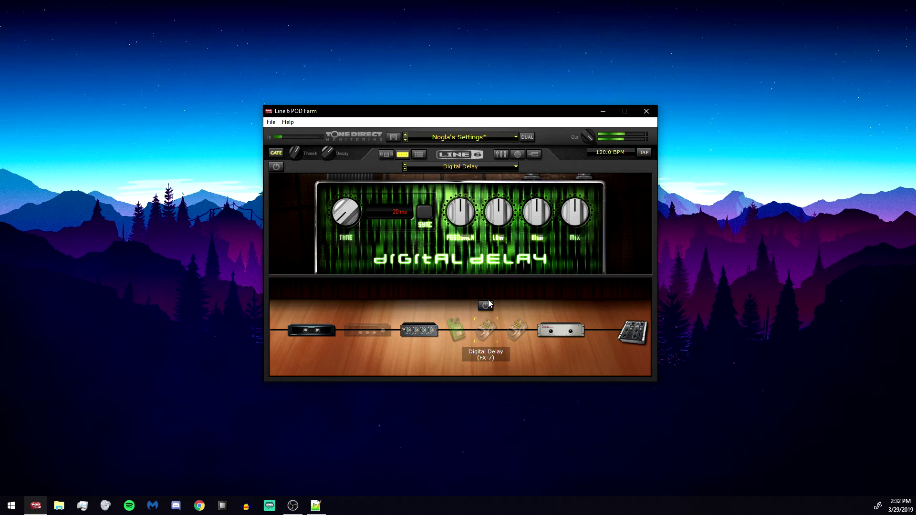
pyautogui.click(391, 154)
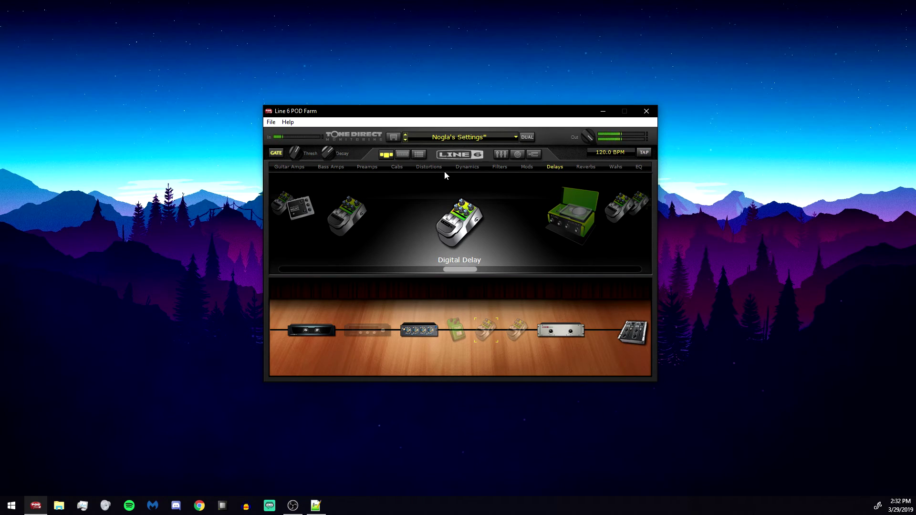
# - Scroll the browser to the reverbs and place Slap Plate in the second chain slot
pyautogui.click(466, 167)
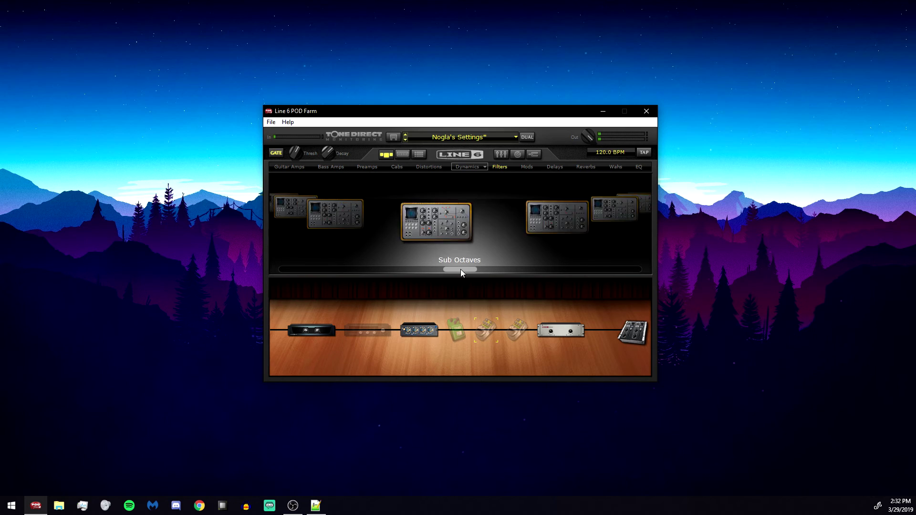
pyautogui.moveTo(463, 271); pyautogui.dragTo(493, 270)
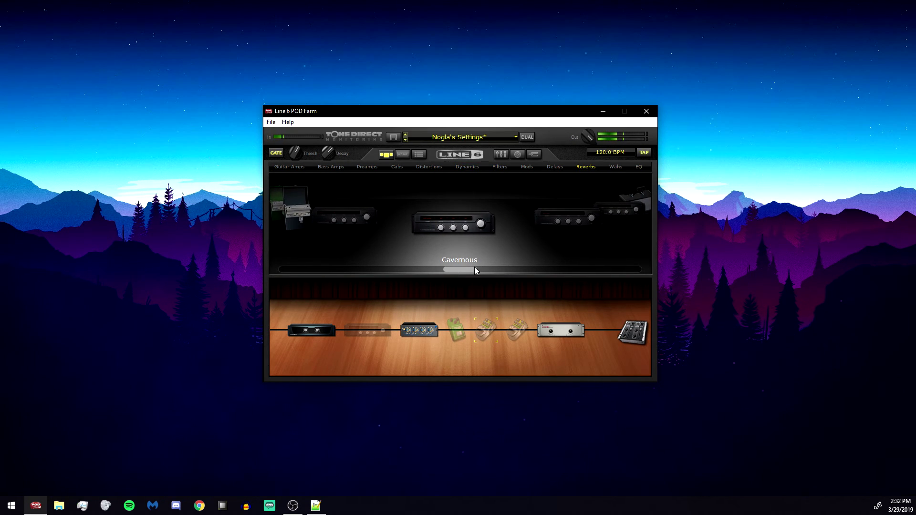
pyautogui.click(581, 191)
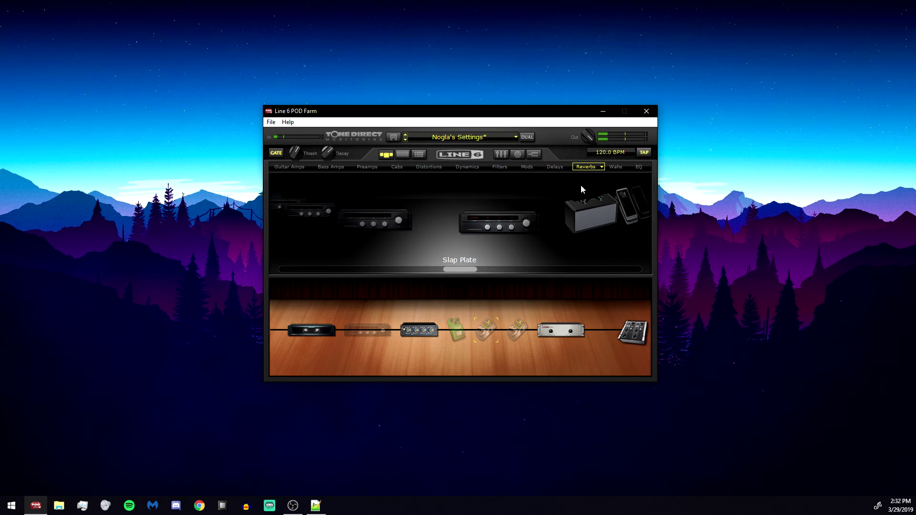
pyautogui.click(465, 269)
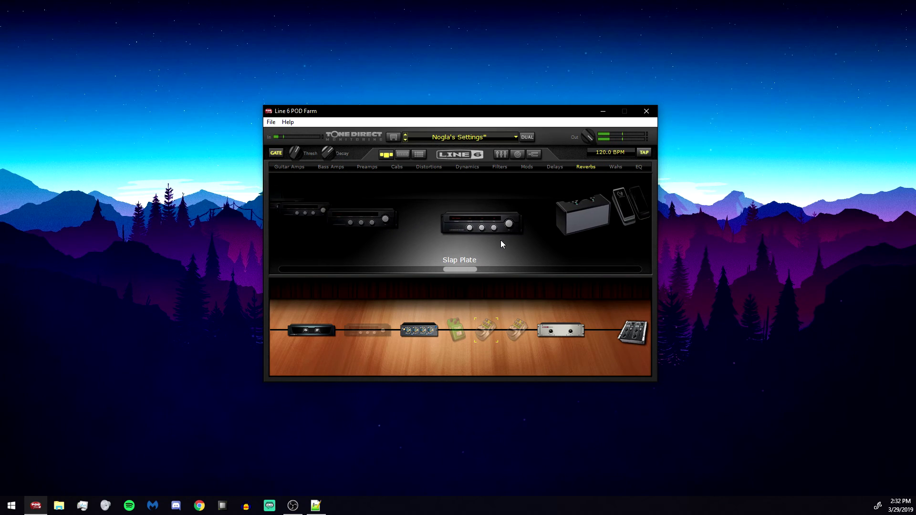
pyautogui.doubleClick(377, 327)
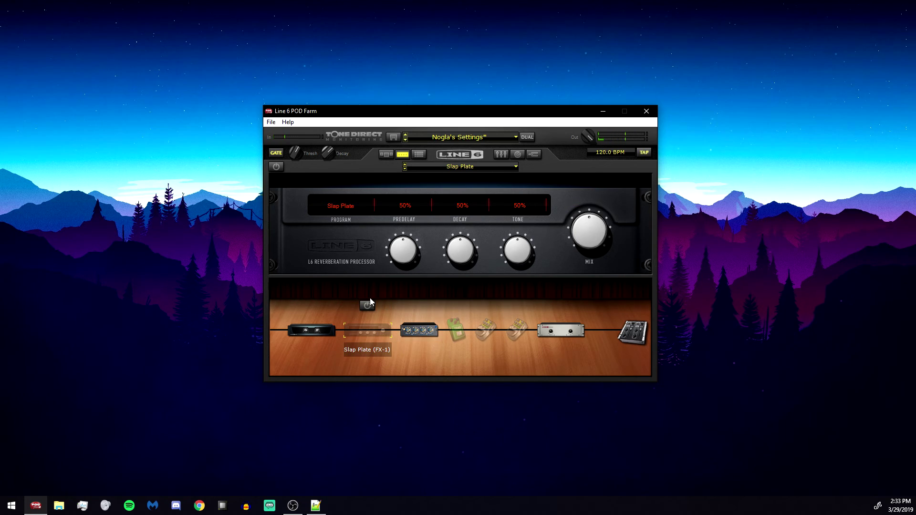
# - Toggle Slap Plate on and back off, show Noise Gate, and open then close the preset menu
pyautogui.click(368, 307)
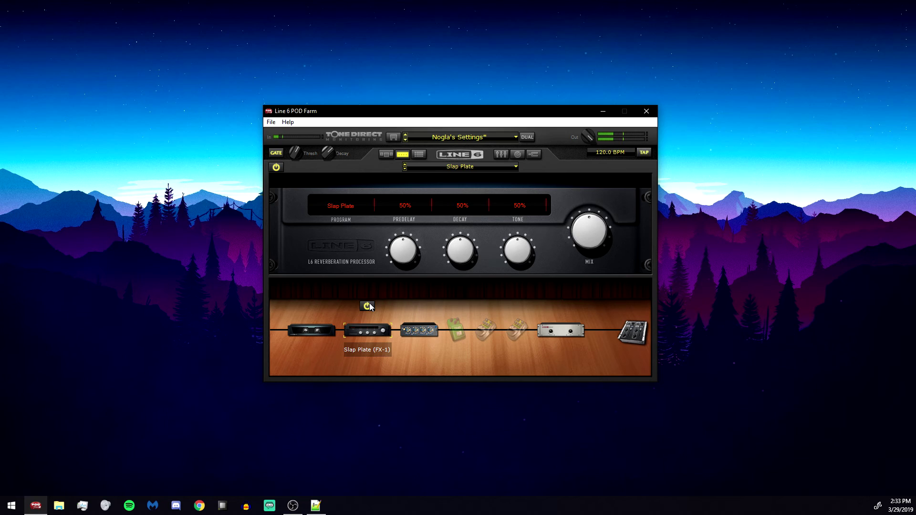
pyautogui.click(368, 306)
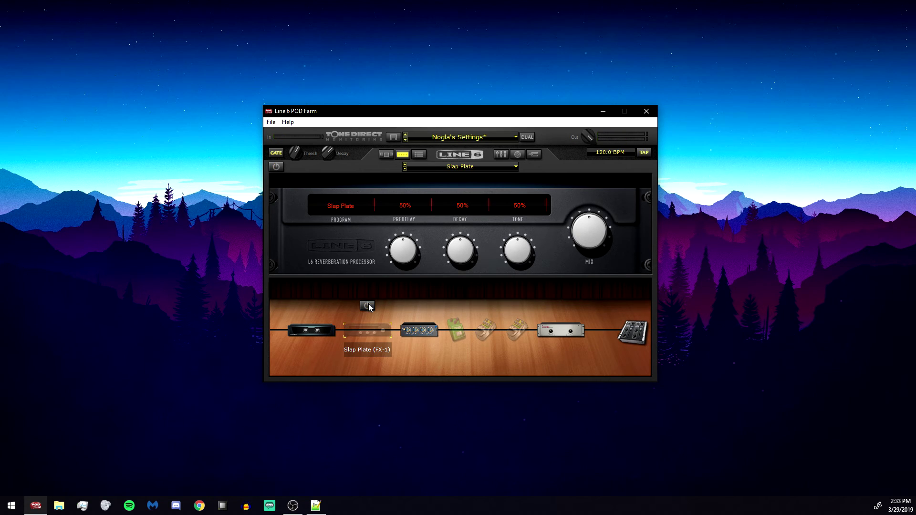
pyautogui.click(312, 330)
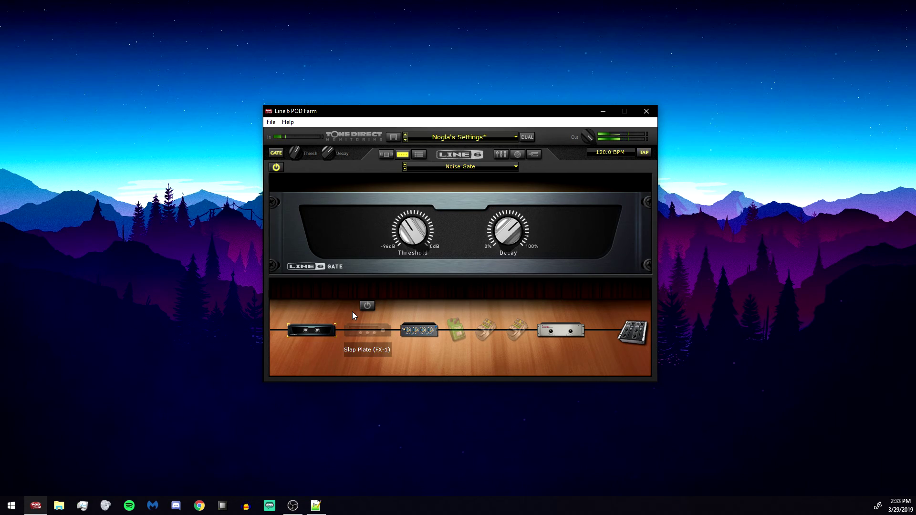
pyautogui.click(394, 139)
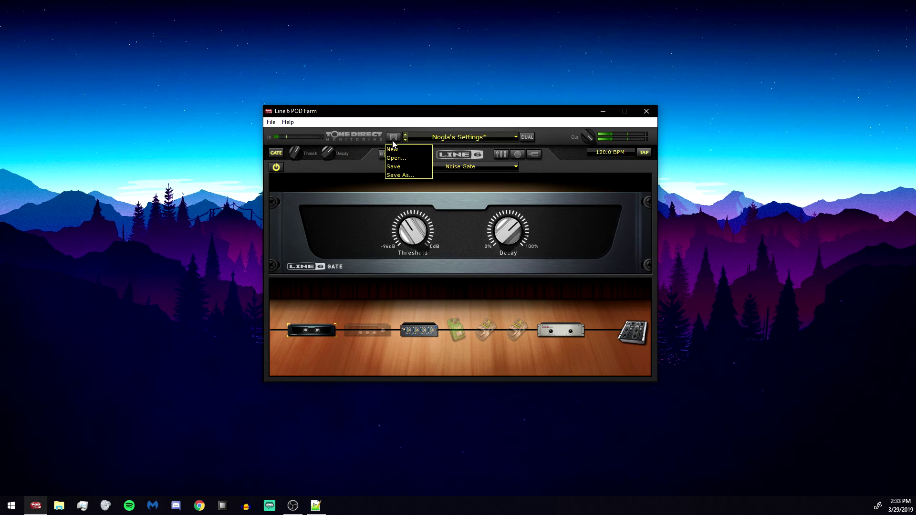
pyautogui.click(394, 139)
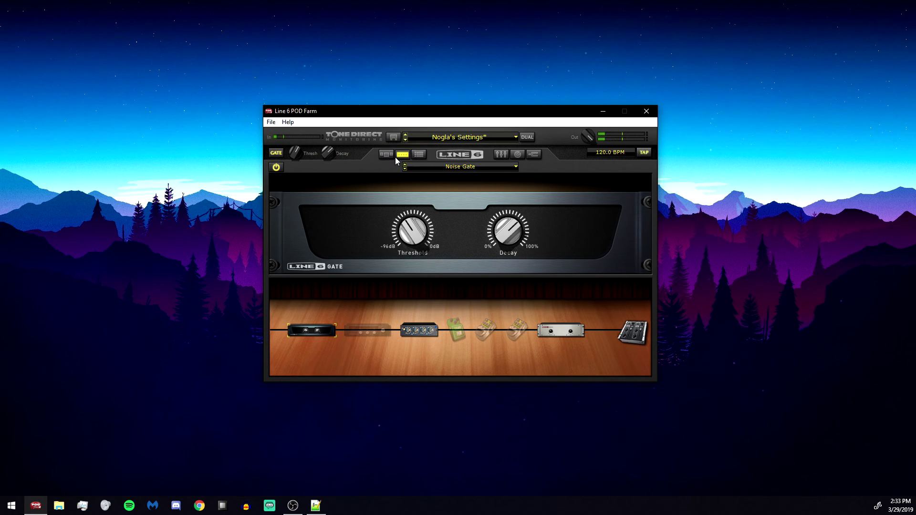
# - Cycle through the Compressor, Noise Gate and American Classic editors, ending on American Classic
pyautogui.click(561, 330)
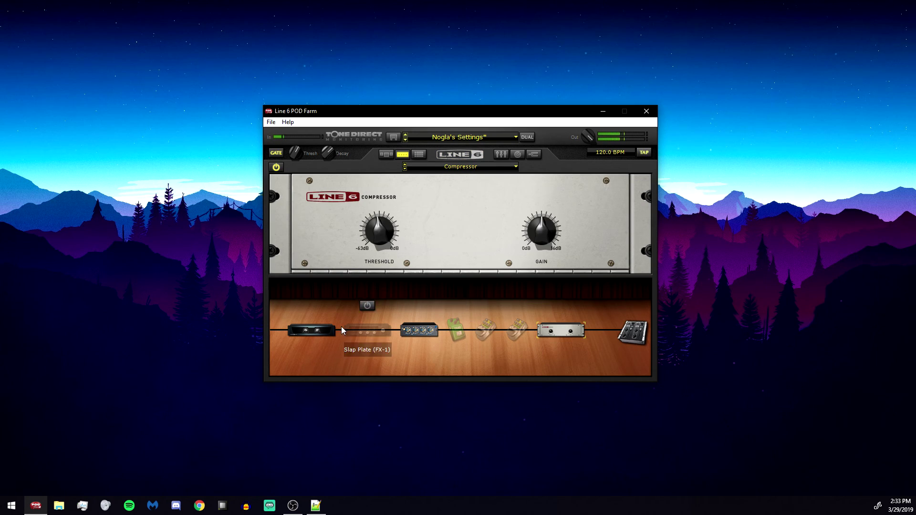
pyautogui.click(312, 330)
pyautogui.click(419, 330)
pyautogui.click(576, 332)
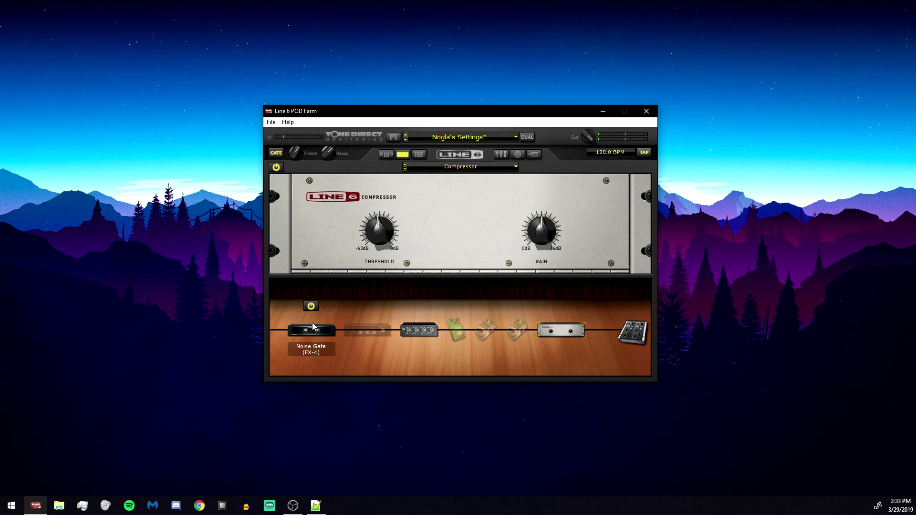
pyautogui.click(312, 330)
pyautogui.click(415, 326)
pyautogui.click(560, 330)
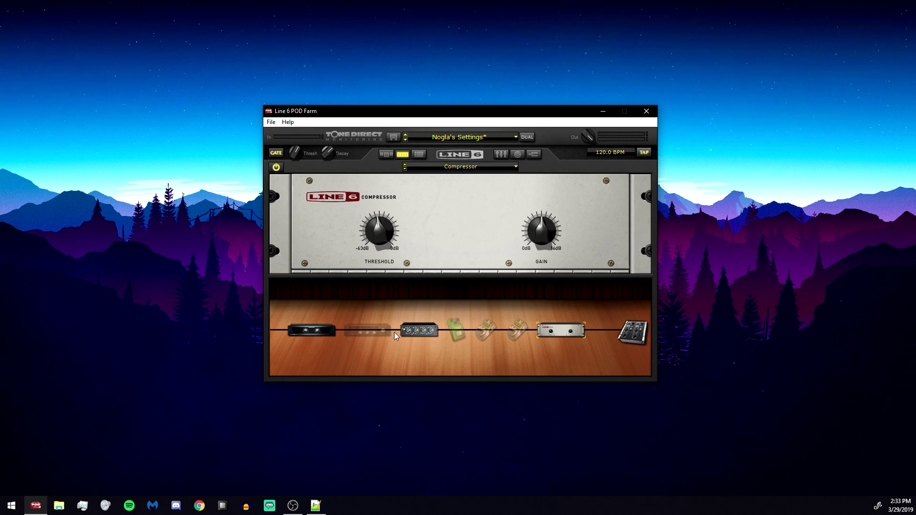
pyautogui.click(420, 333)
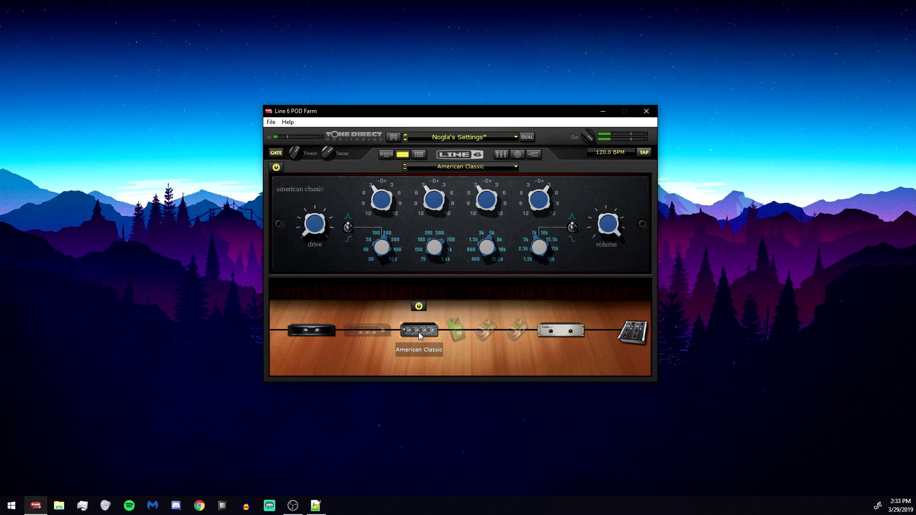